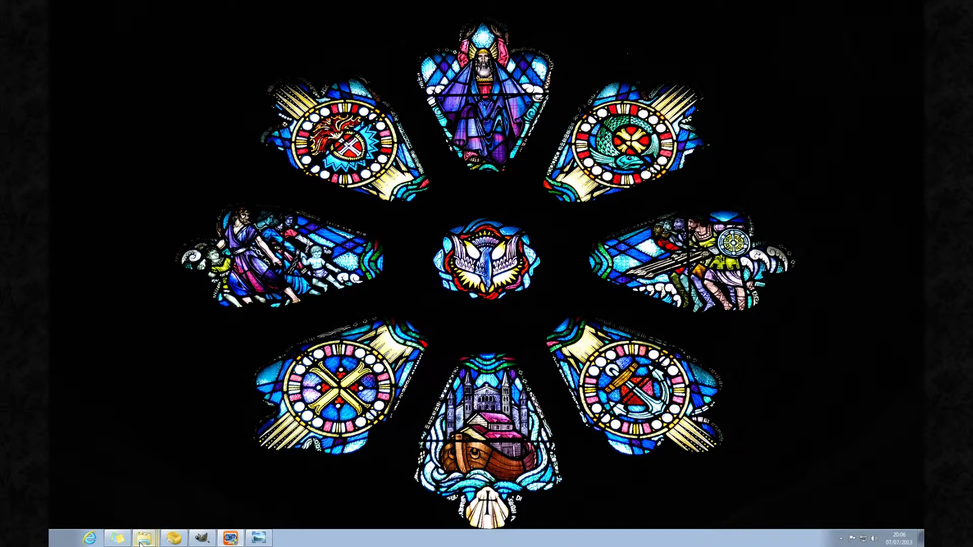
Step: Open the photo 2012-11-11 15.02.42.jpg from its folder for editing in GIMP
{"action": "left_click", "coordinate": [142, 540]}
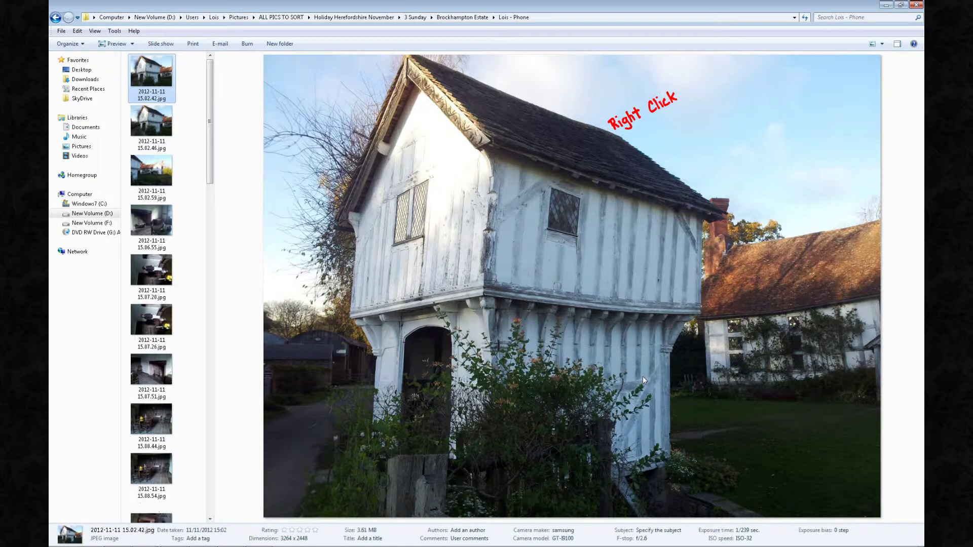
{"action": "right_click", "coordinate": [642, 377]}
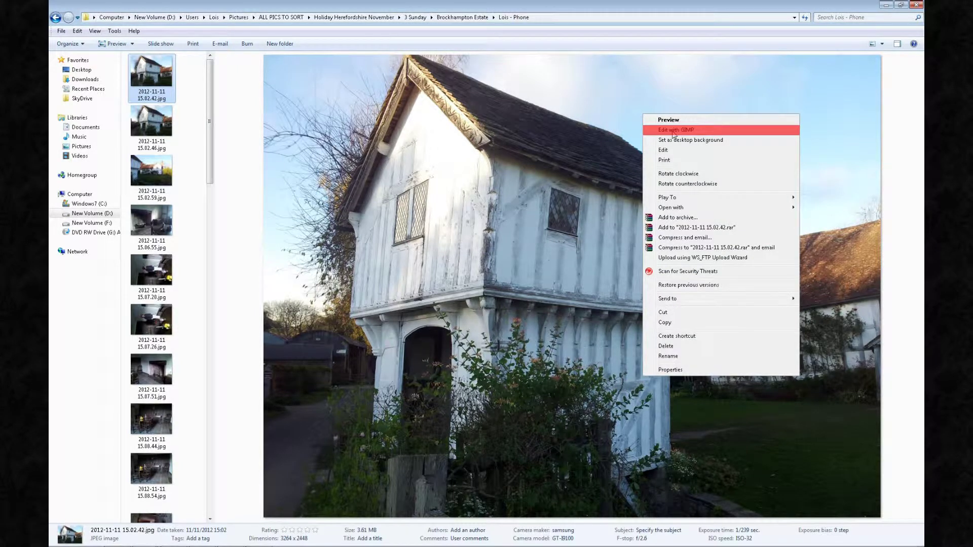
{"action": "left_click", "coordinate": [674, 130]}
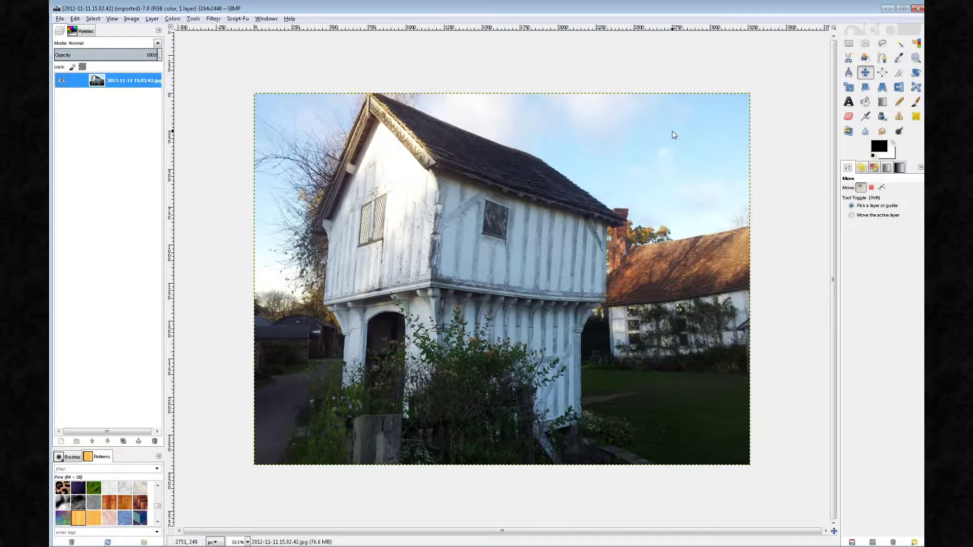
Step: Activate Rectangle Select with its aspect ratio fixed at 851:315
{"action": "left_click", "coordinate": [848, 44]}
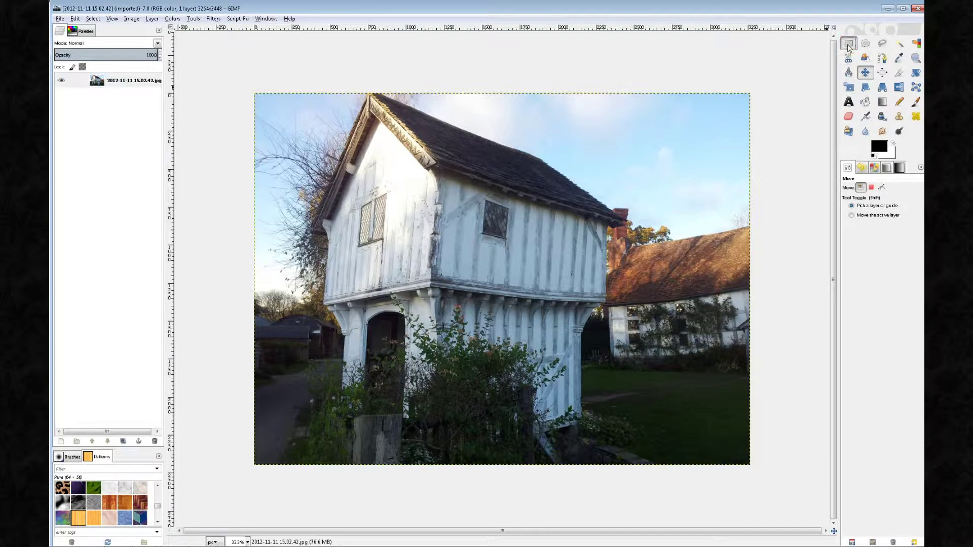
{"action": "left_click_drag", "start_coordinate": [879, 253], "coordinate": [839, 254]}
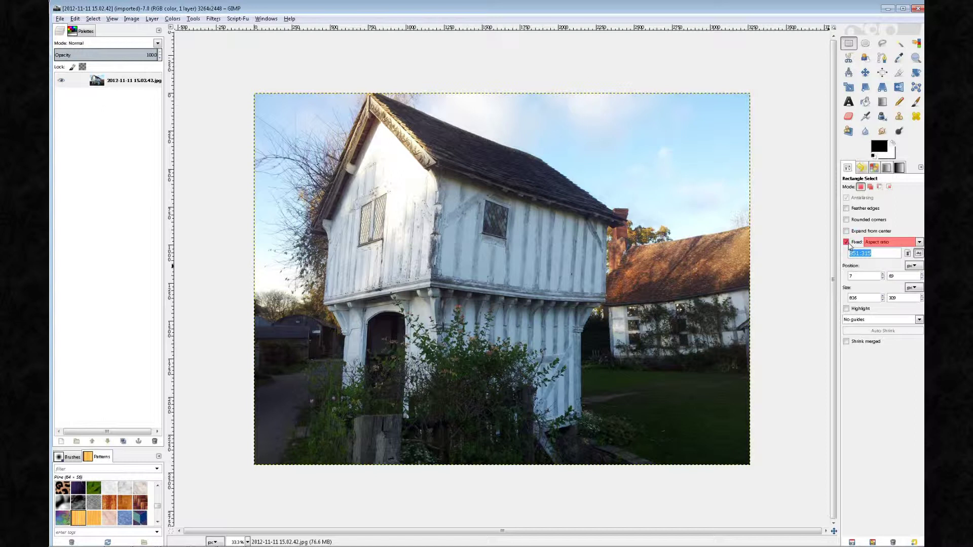
{"action": "left_click_drag", "start_coordinate": [341, 110], "coordinate": [539, 249]}
{"action": "left_click", "coordinate": [540, 298]}
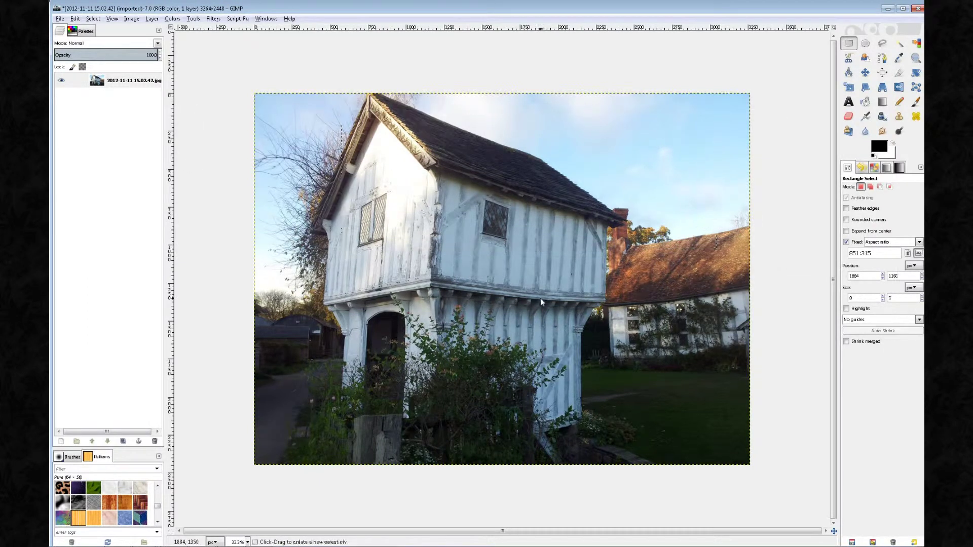
{"action": "left_click", "coordinate": [846, 242]}
{"action": "left_click_drag", "start_coordinate": [454, 129], "coordinate": [743, 453]}
Step: Select a strip spanning nearly the photo's full width at 851:315, about 3252 × 1204 px, and reposition it to about 6, 711
{"action": "left_click_drag", "start_coordinate": [255, 126], "coordinate": [751, 246]}
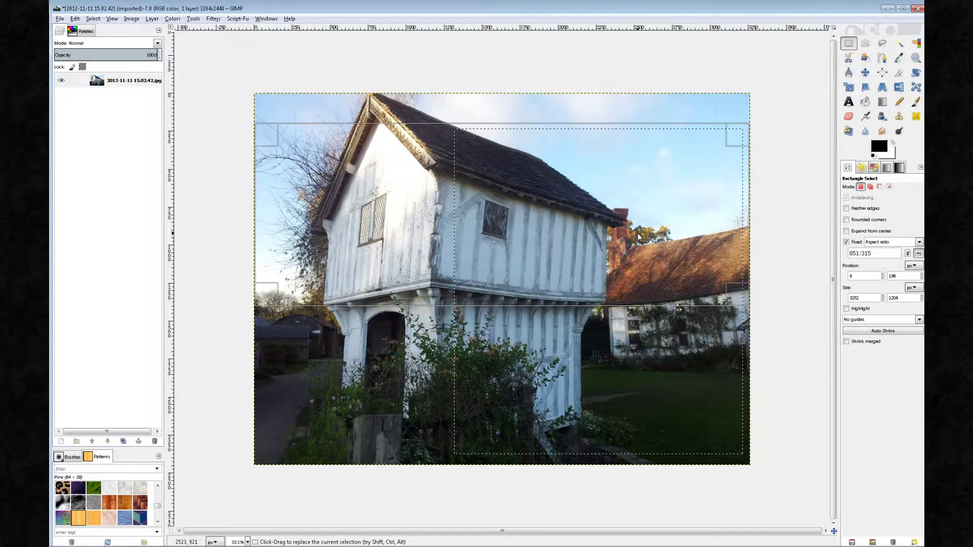
{"action": "left_click_drag", "start_coordinate": [637, 233], "coordinate": [638, 306]}
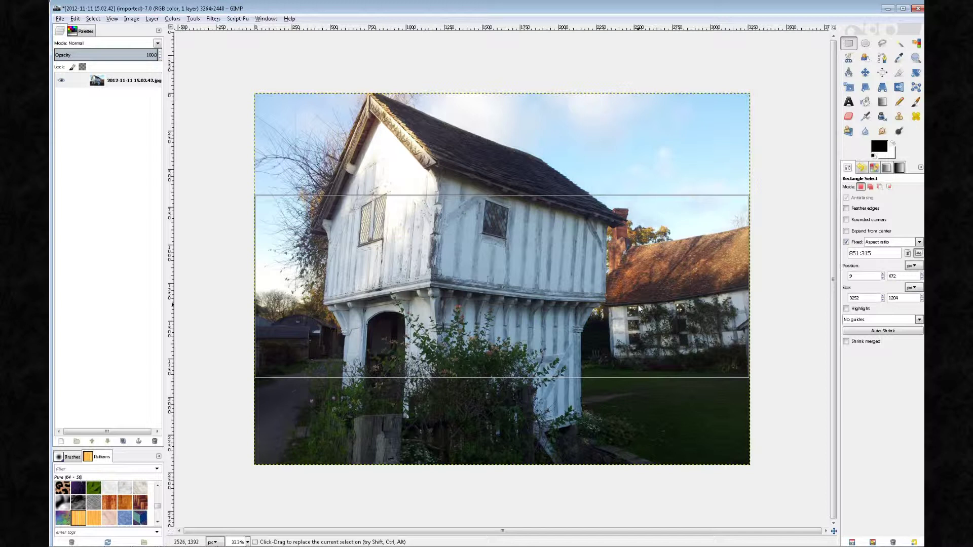
{"action": "left_click_drag", "start_coordinate": [637, 306], "coordinate": [638, 314]}
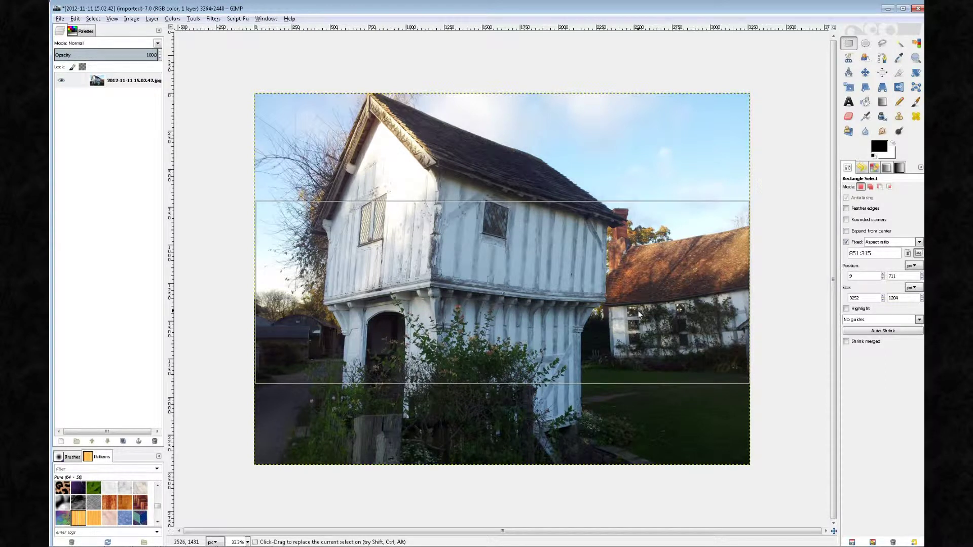
{"action": "left_click_drag", "start_coordinate": [638, 314], "coordinate": [637, 314]}
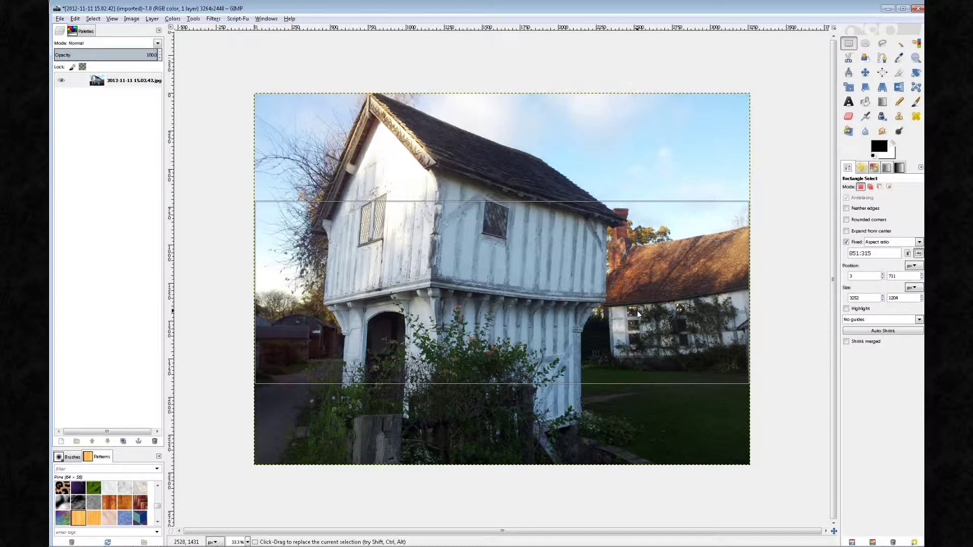
{"action": "left_click_drag", "start_coordinate": [638, 314], "coordinate": [639, 314]}
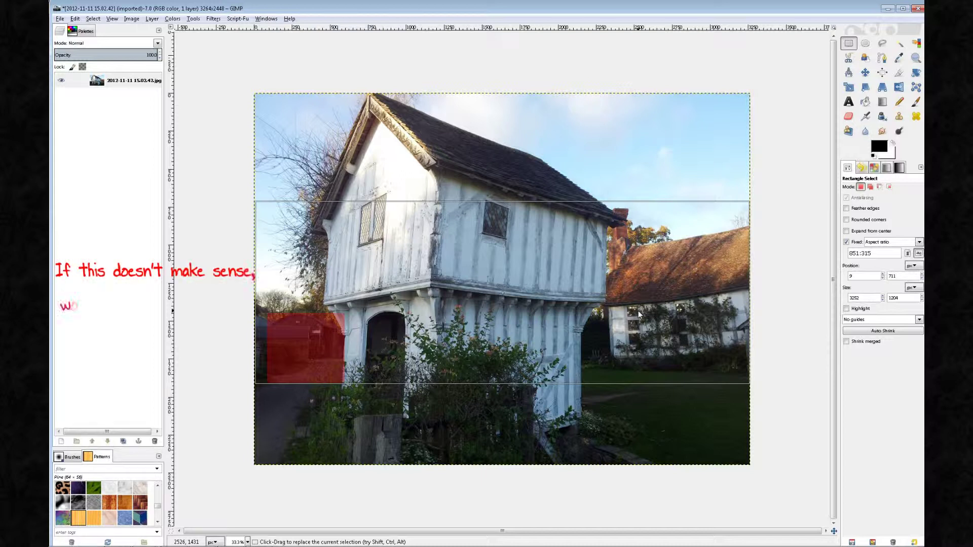
{"action": "left_click_drag", "start_coordinate": [637, 311], "coordinate": [637, 311]}
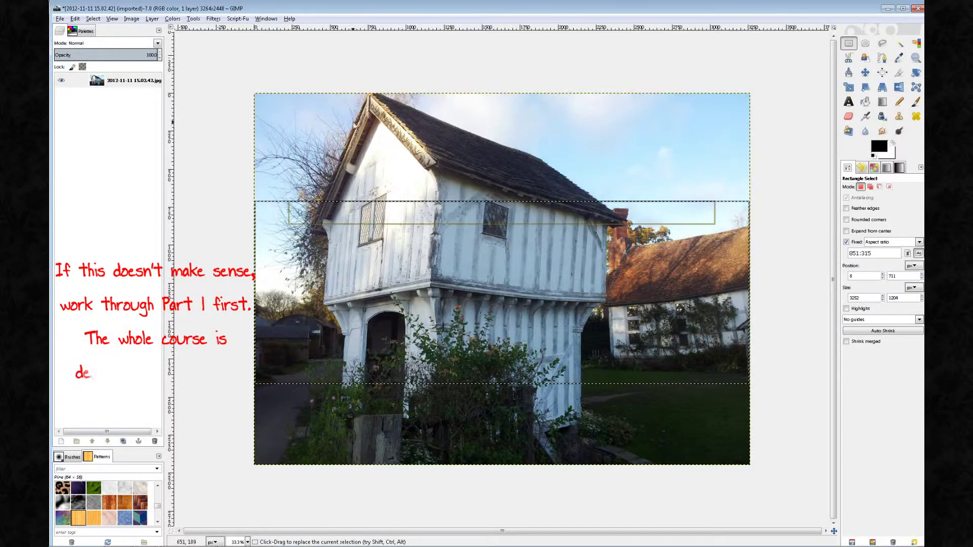
Step: Copy the selected strip of the photo and create a new image from the clipboard
{"action": "left_click", "coordinate": [74, 19]}
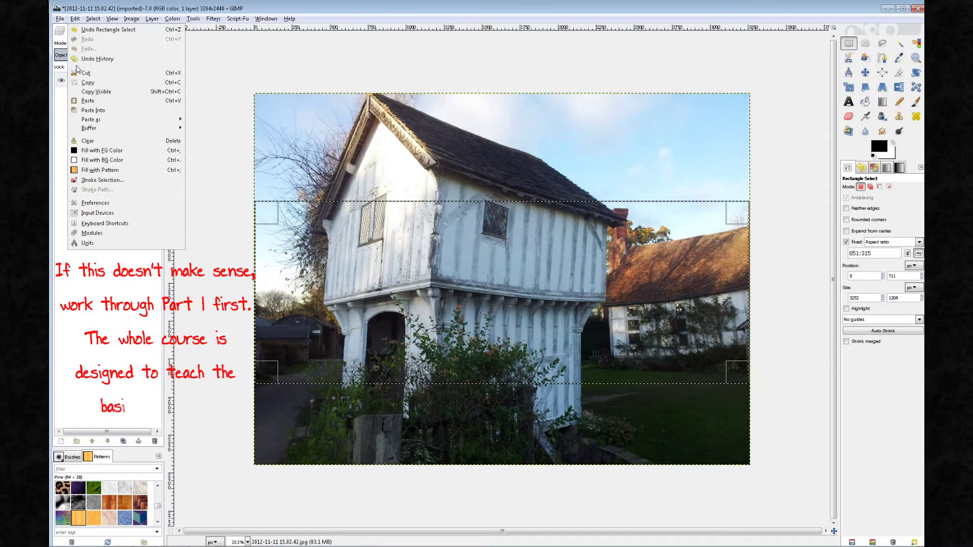
{"action": "left_click", "coordinate": [76, 82]}
{"action": "left_click", "coordinate": [59, 19]}
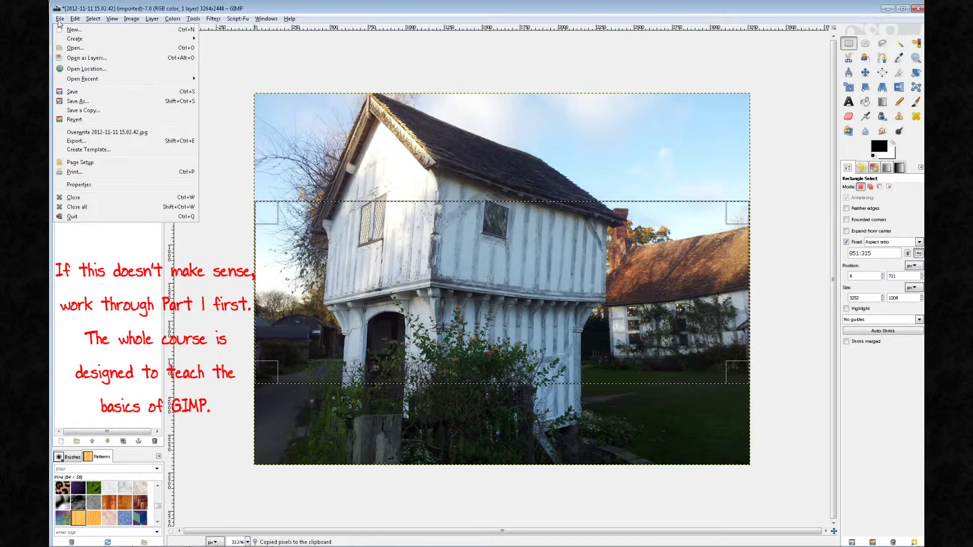
{"action": "mouse_move", "coordinate": [72, 41]}
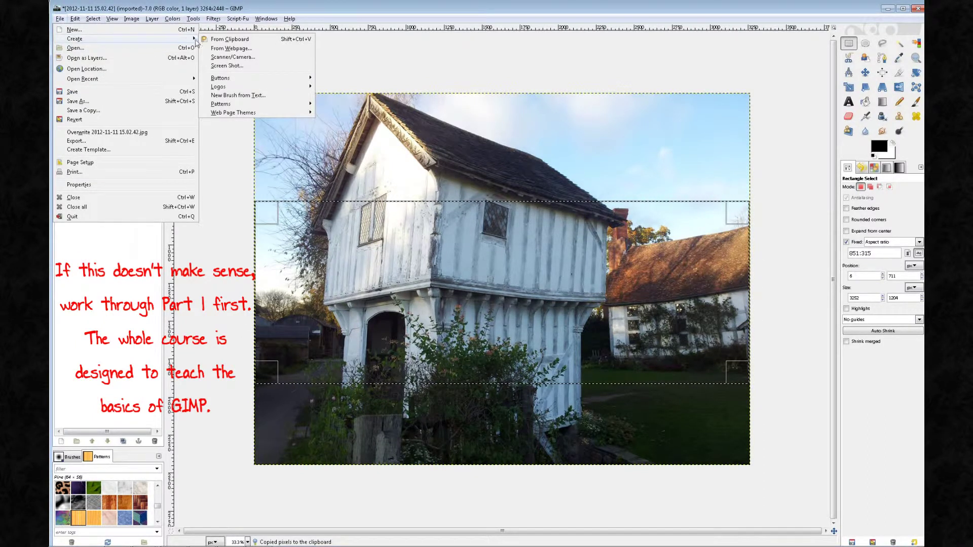
{"action": "left_click", "coordinate": [229, 39]}
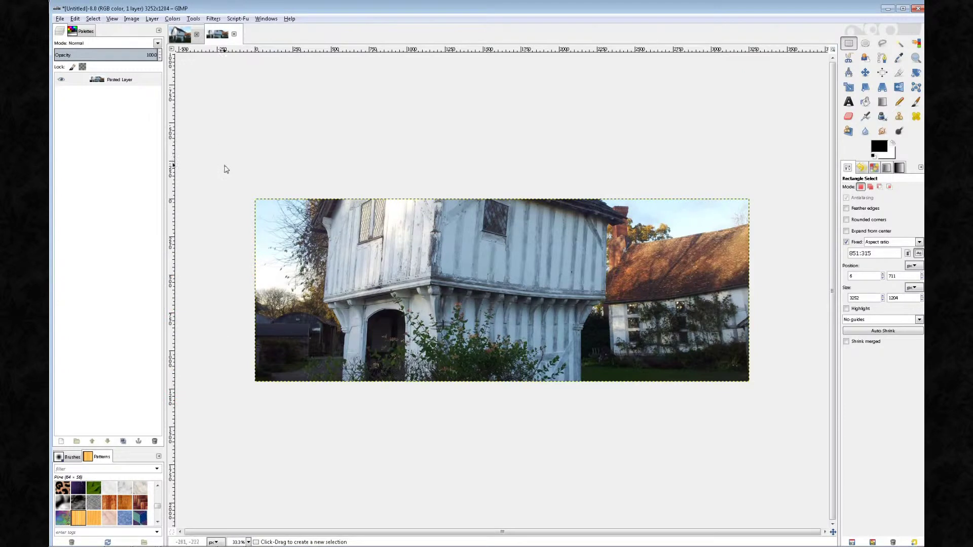
Step: Open Template - Copy (5).png from the Facebook folder in GIMP as another image
{"action": "key", "text": "alt+Tab"}
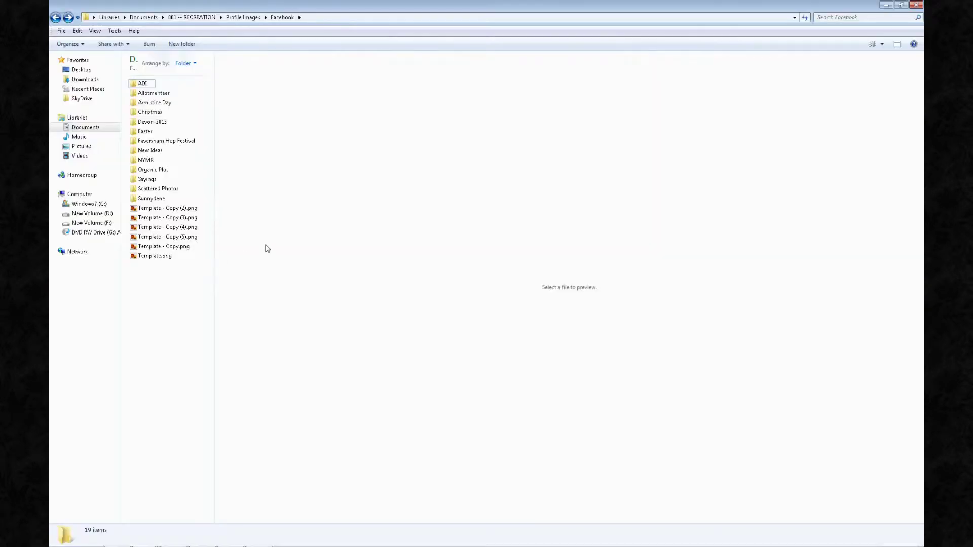
{"action": "left_click", "coordinate": [152, 237]}
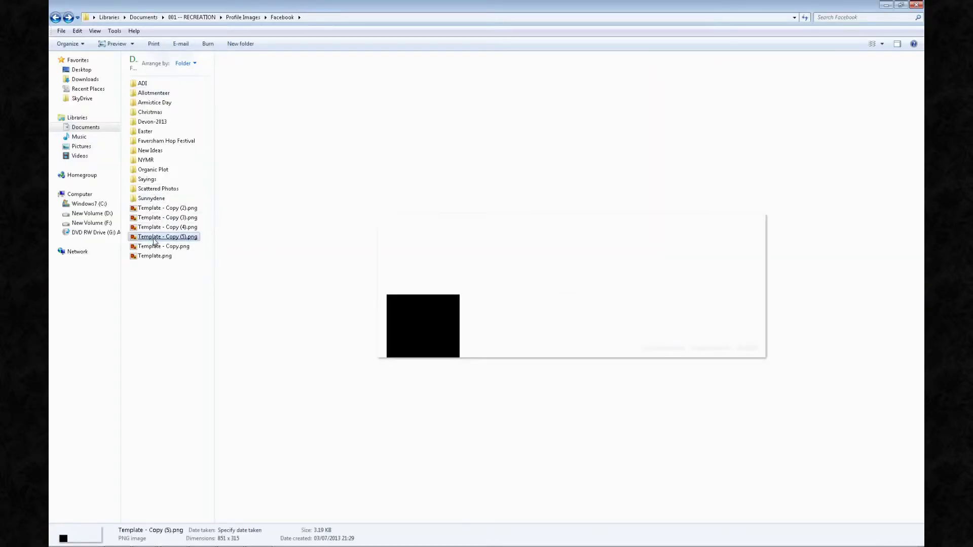
{"action": "right_click", "coordinate": [155, 241]}
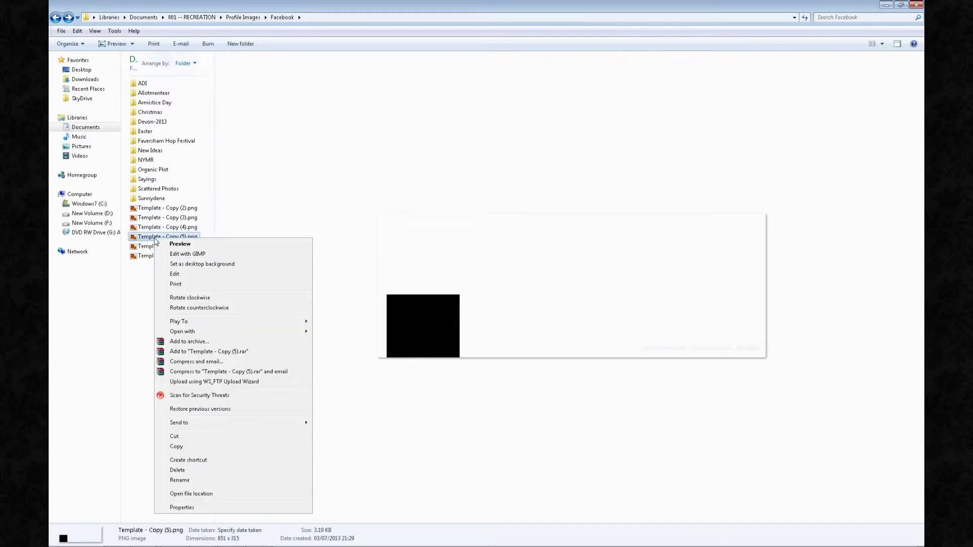
{"action": "left_click", "coordinate": [183, 254]}
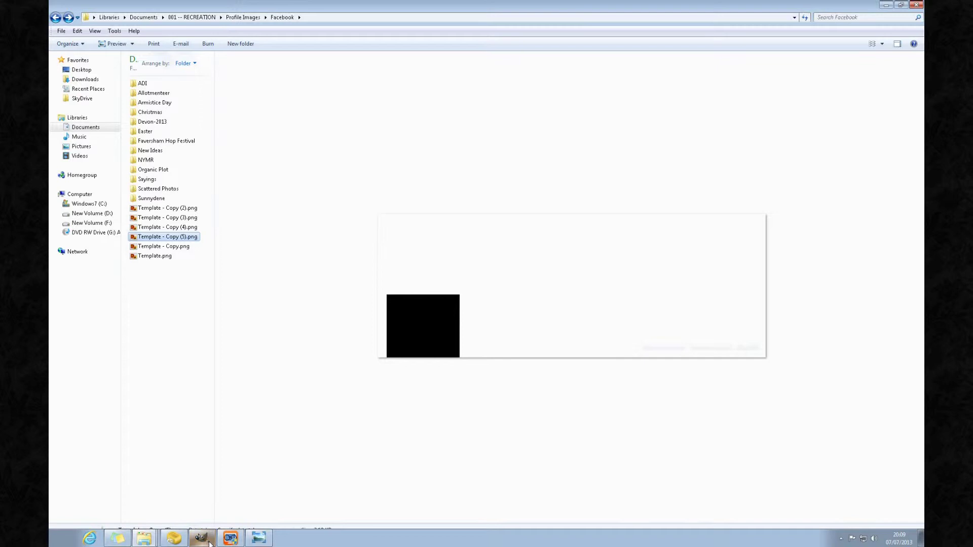
{"action": "left_click", "coordinate": [885, 6]}
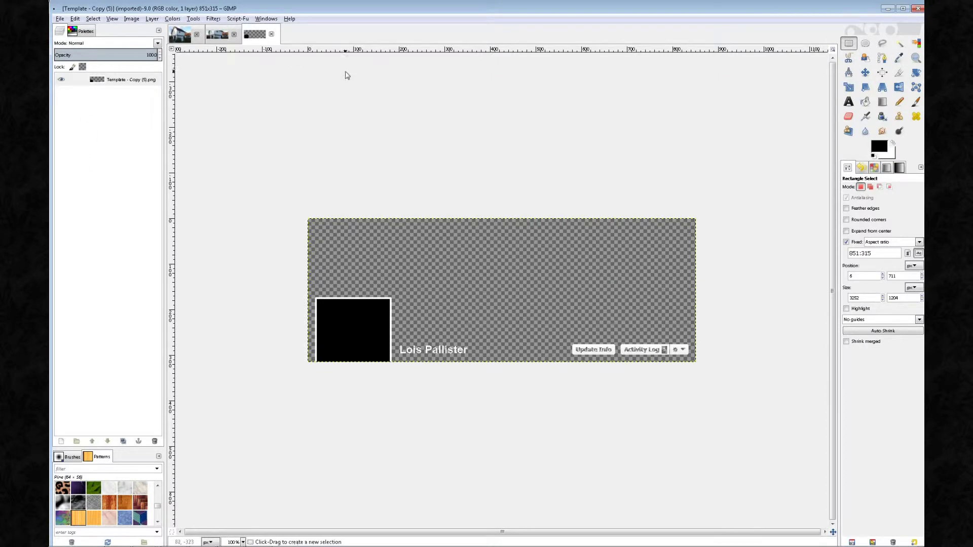
Step: Start a Color Balance adjustment on the cropped house image and set the shadows' cyan-red level to 5
{"action": "left_click", "coordinate": [217, 35]}
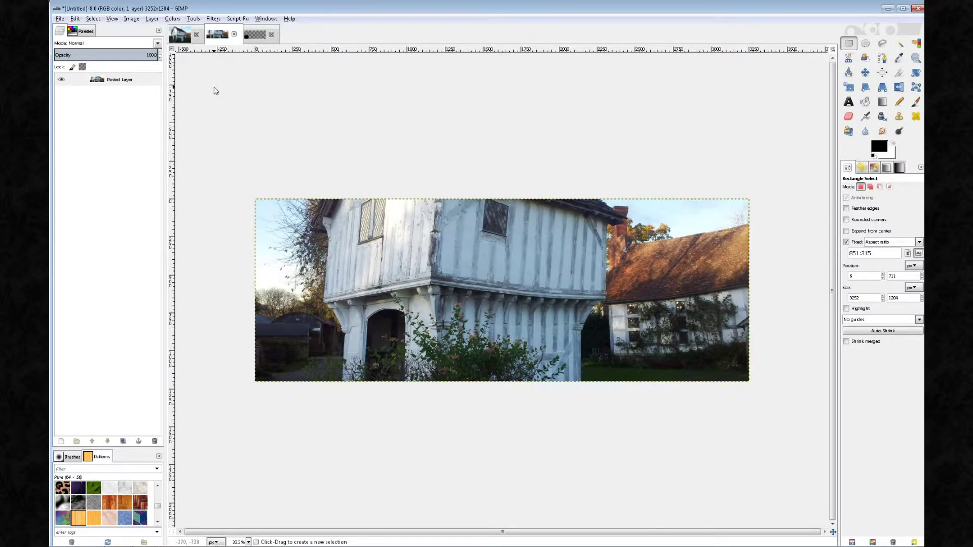
{"action": "left_click", "coordinate": [173, 20]}
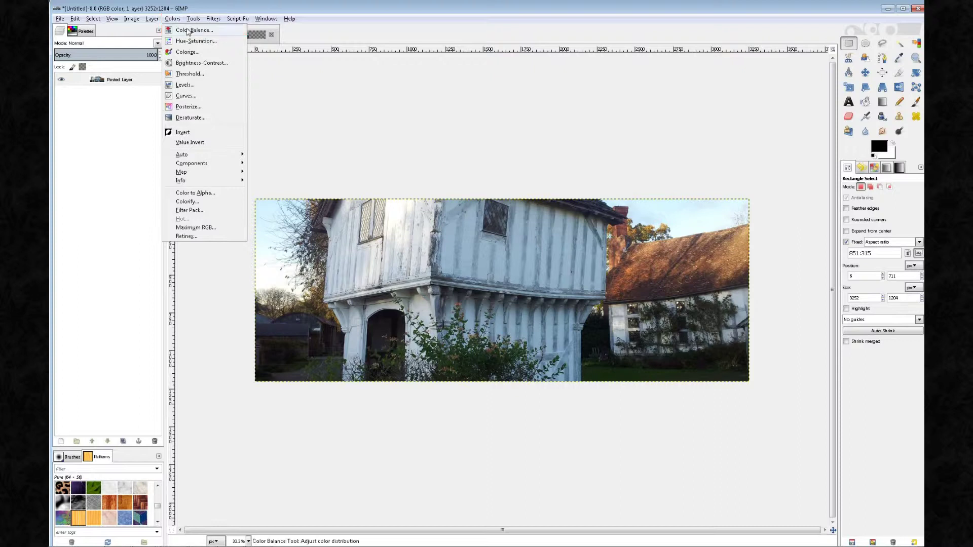
{"action": "left_click", "coordinate": [190, 30]}
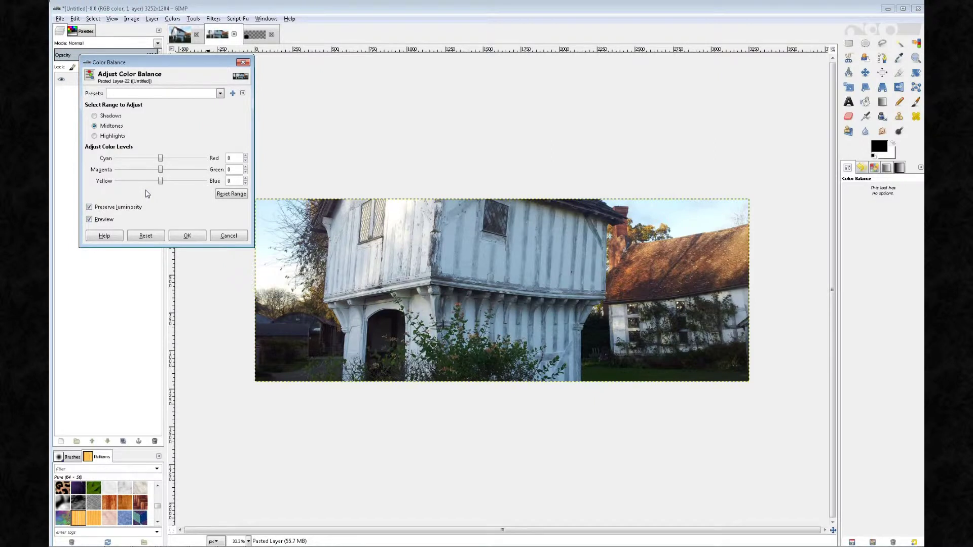
{"action": "left_click", "coordinate": [97, 118]}
{"action": "mouse_move", "coordinate": [160, 159]}
{"action": "left_mouse_down"}
{"action": "mouse_move", "coordinate": [173, 163]}
{"action": "mouse_move", "coordinate": [161, 165]}
{"action": "left_mouse_up"}
{"action": "left_click_drag", "start_coordinate": [151, 164], "coordinate": [163, 167]}
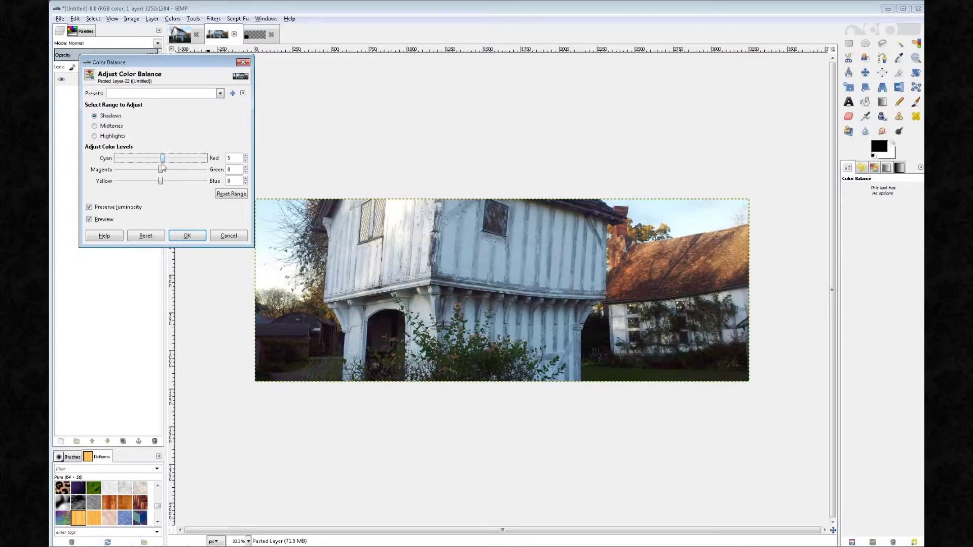
Step: Set the shadows' magenta-green level to -1, fine-tune their yellow-blue level, and apply the color balance
{"action": "left_click", "coordinate": [161, 173]}
{"action": "left_click_drag", "start_coordinate": [161, 175], "coordinate": [162, 175]}
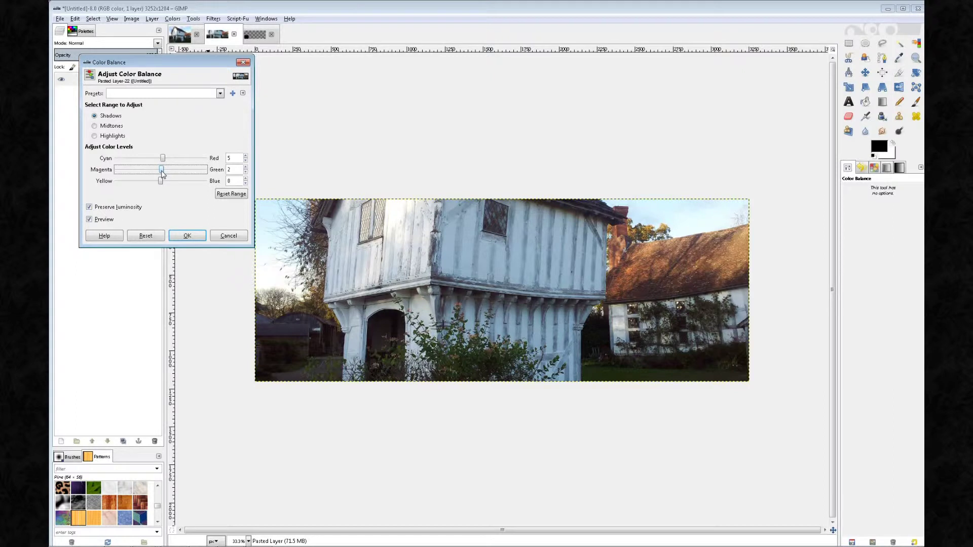
{"action": "left_click_drag", "start_coordinate": [162, 174], "coordinate": [161, 175]}
{"action": "left_click_drag", "start_coordinate": [160, 182], "coordinate": [163, 183]}
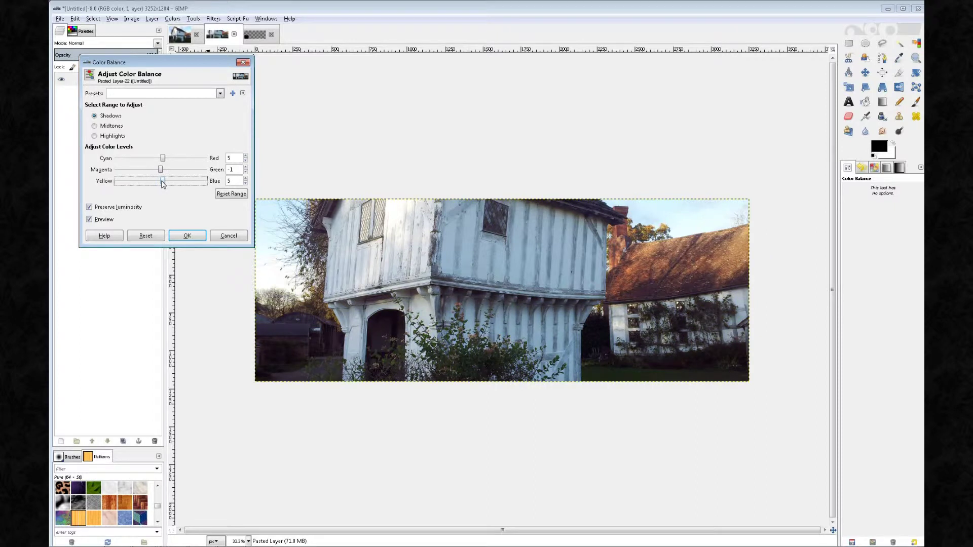
{"action": "left_click_drag", "start_coordinate": [163, 183], "coordinate": [161, 183]}
{"action": "left_click", "coordinate": [187, 236]}
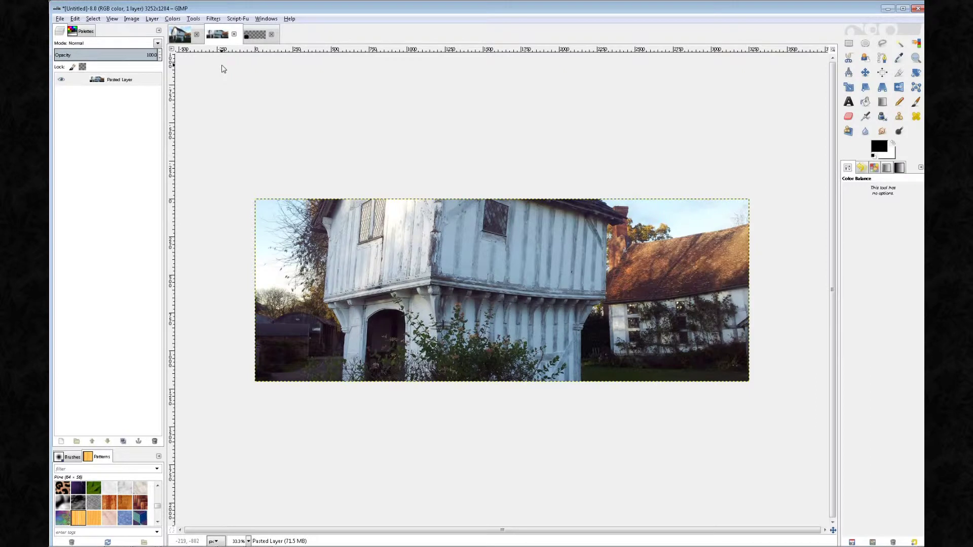
Step: Adjust the greens of the cropped image with Hue-Saturation, setting lightness to 19 and saturation to 56
{"action": "left_click", "coordinate": [175, 19]}
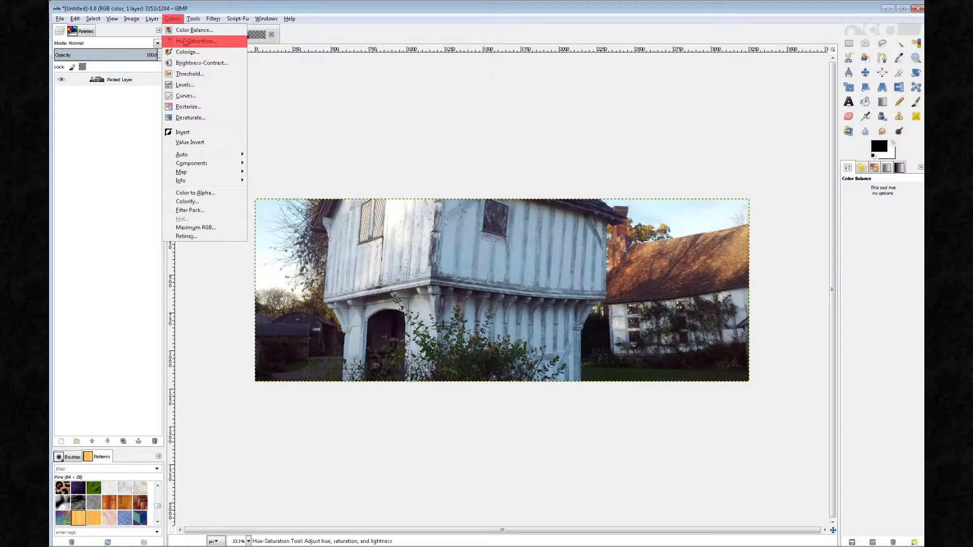
{"action": "left_click", "coordinate": [186, 42]}
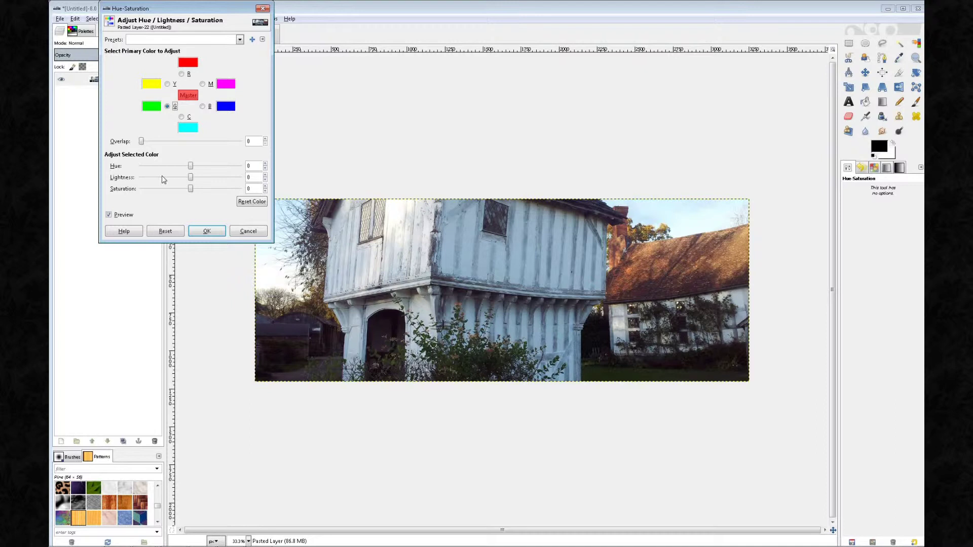
{"action": "left_click_drag", "start_coordinate": [190, 176], "coordinate": [166, 177]}
{"action": "key", "text": "Home"}
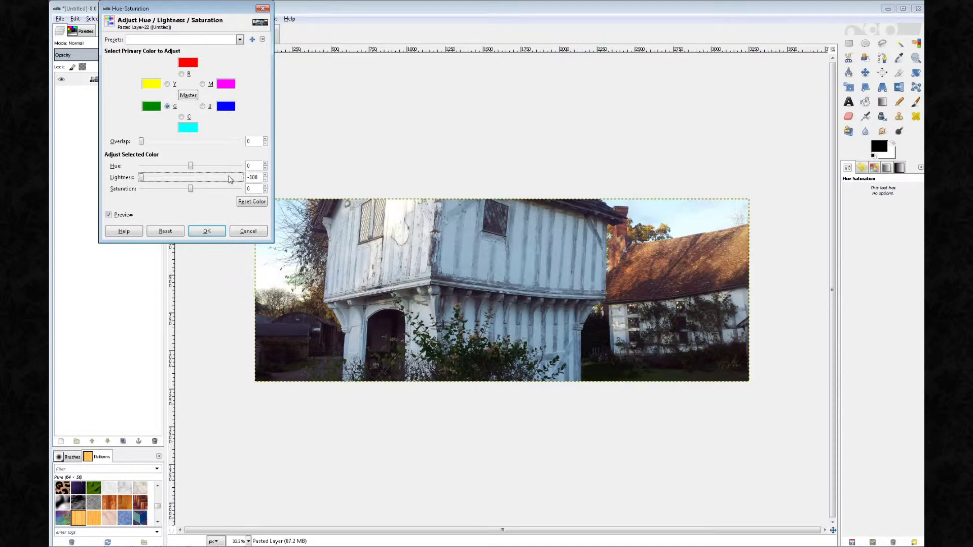
{"action": "left_click_drag", "start_coordinate": [141, 178], "coordinate": [199, 200]}
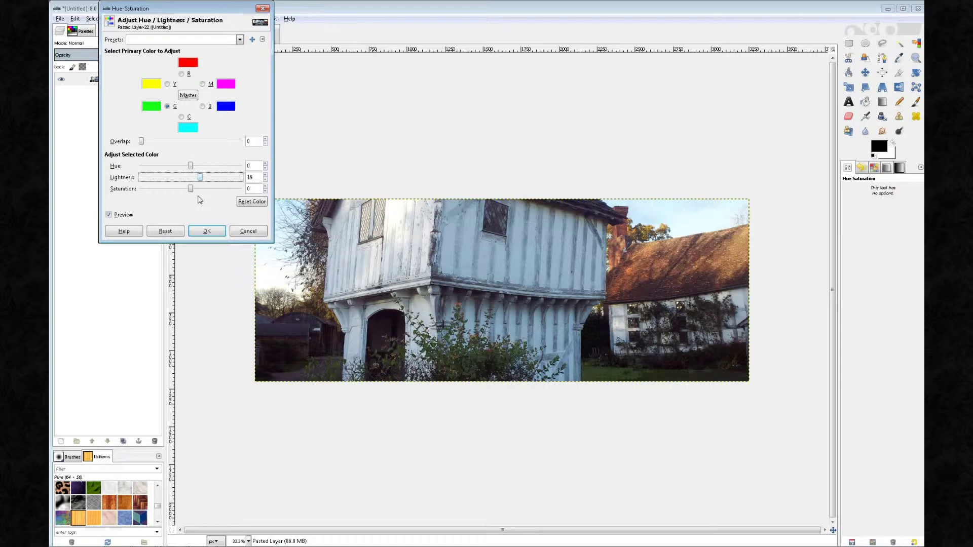
{"action": "left_click_drag", "start_coordinate": [191, 188], "coordinate": [219, 203]}
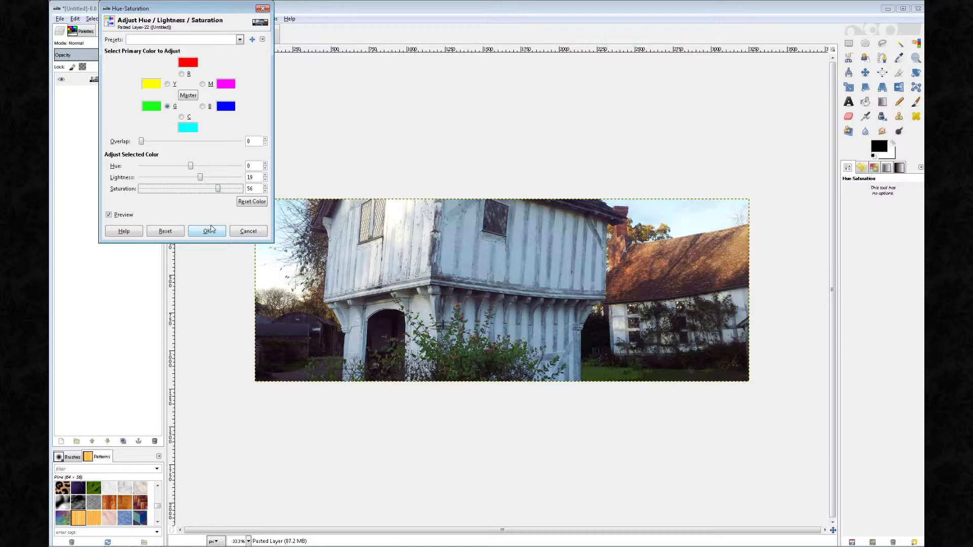
{"action": "left_click", "coordinate": [207, 231]}
Step: Scale the cropped house image to 851 × 315 pixels, keeping its width and height proportional
{"action": "left_click", "coordinate": [243, 541]}
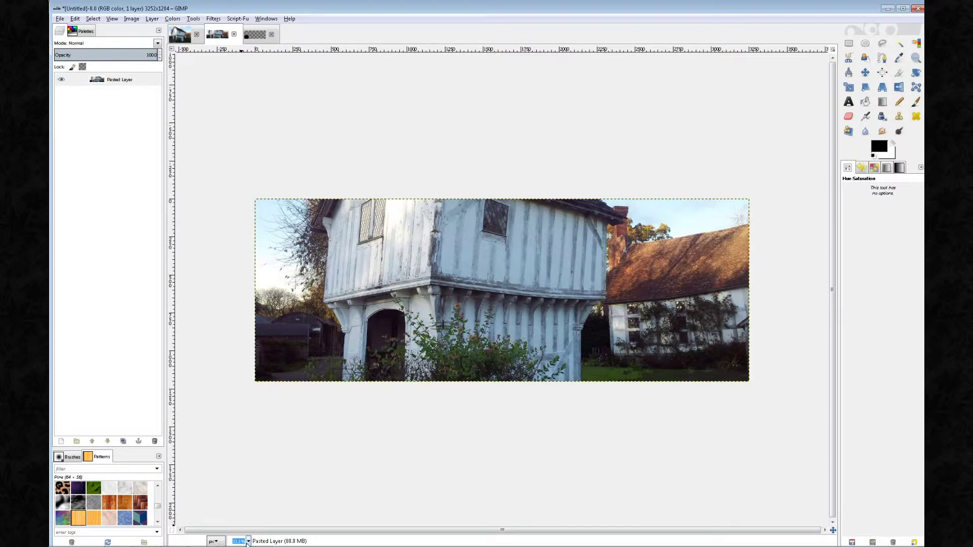
{"action": "left_click", "coordinate": [248, 541]}
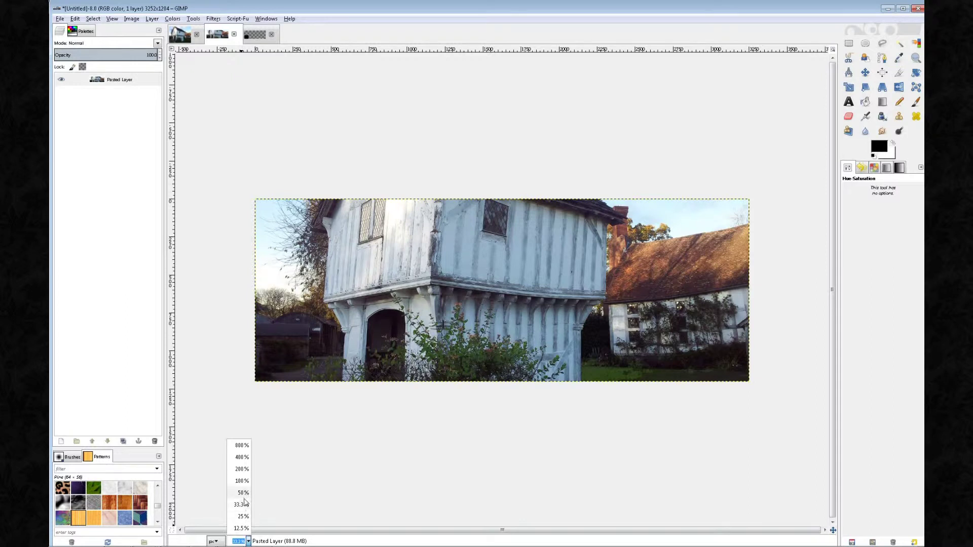
{"action": "left_click", "coordinate": [242, 480]}
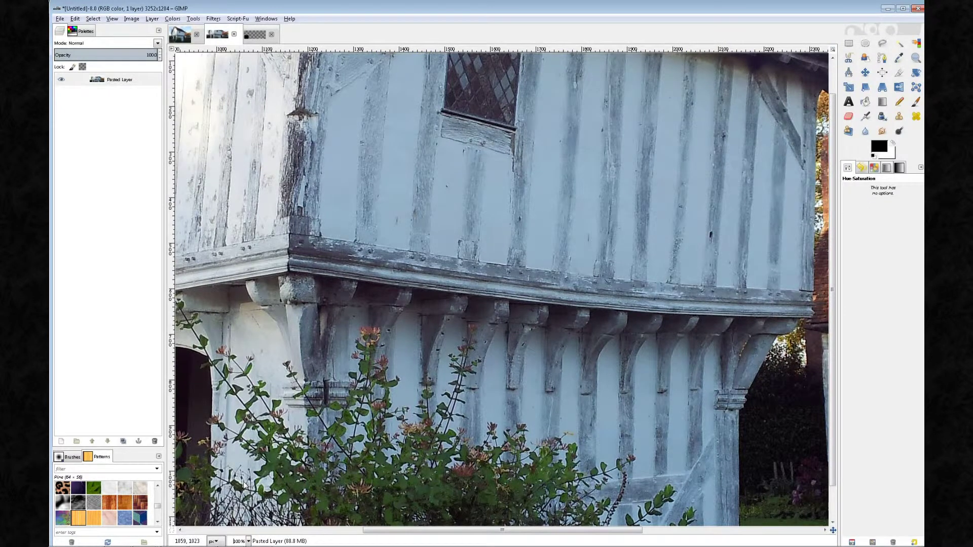
{"action": "left_click", "coordinate": [132, 18]}
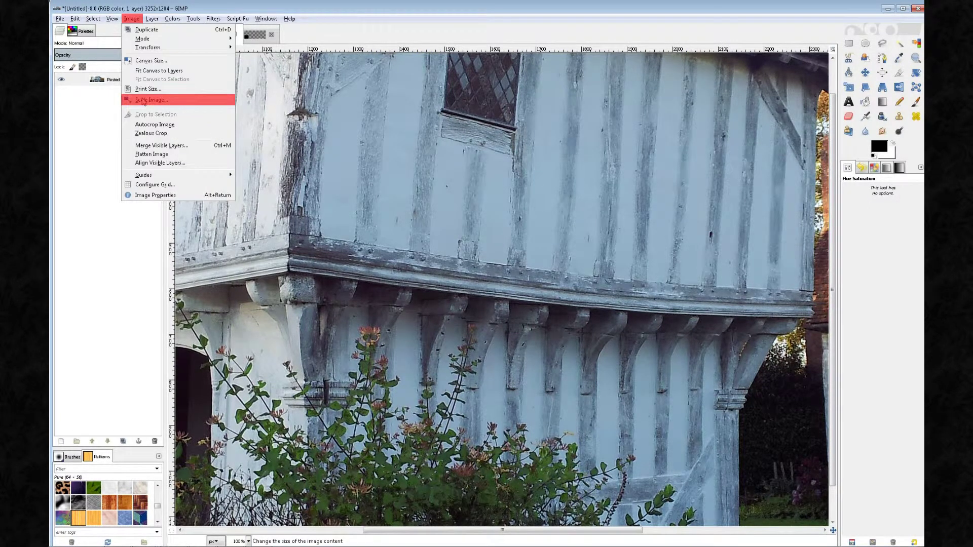
{"action": "left_click", "coordinate": [144, 100]}
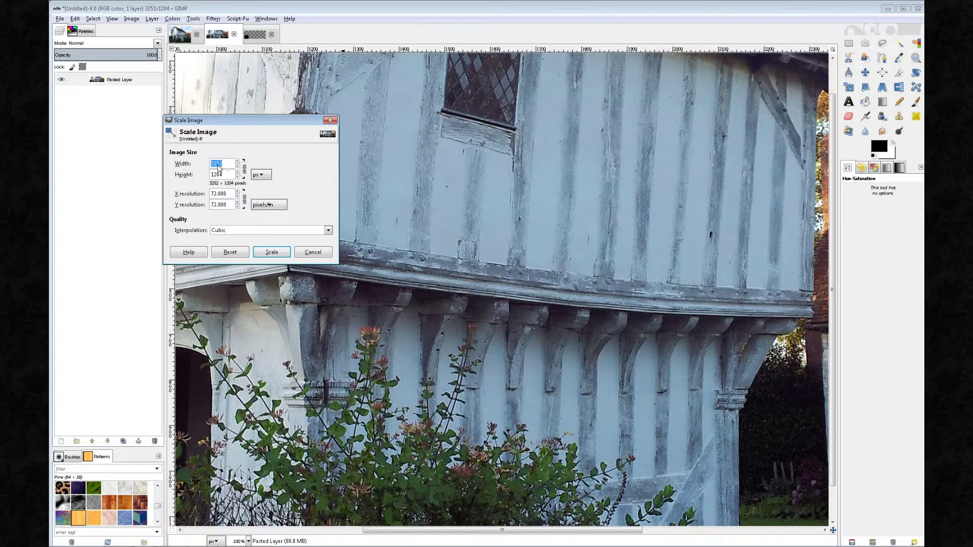
{"action": "left_click", "coordinate": [244, 171]}
{"action": "left_click", "coordinate": [225, 165]}
{"action": "left_click_drag", "start_coordinate": [225, 167], "coordinate": [205, 165]}
{"action": "type", "text": "851"}
{"action": "left_click", "coordinate": [226, 175]}
{"action": "left_click", "coordinate": [275, 259]}
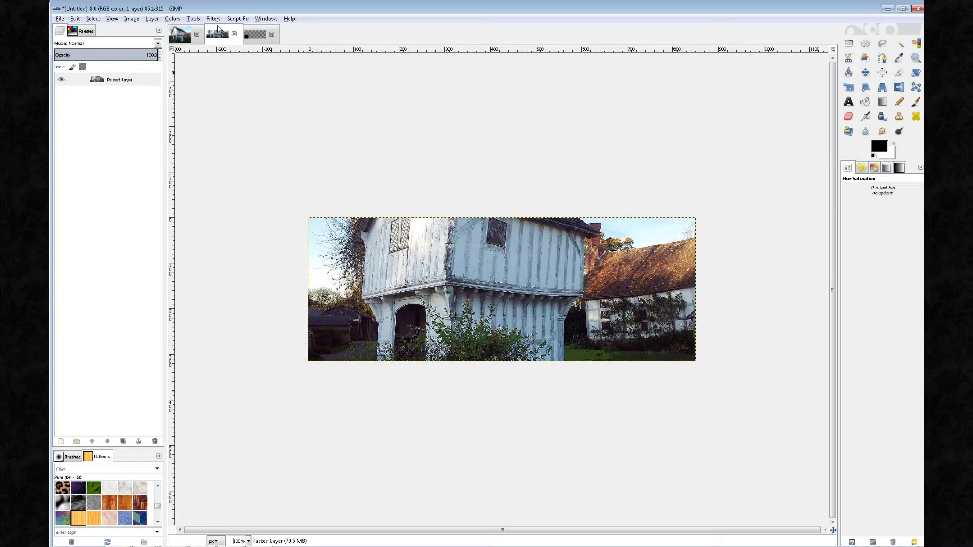
Step: Sharpen the scaled house image with a sharpness of 16
{"action": "left_click", "coordinate": [212, 19]}
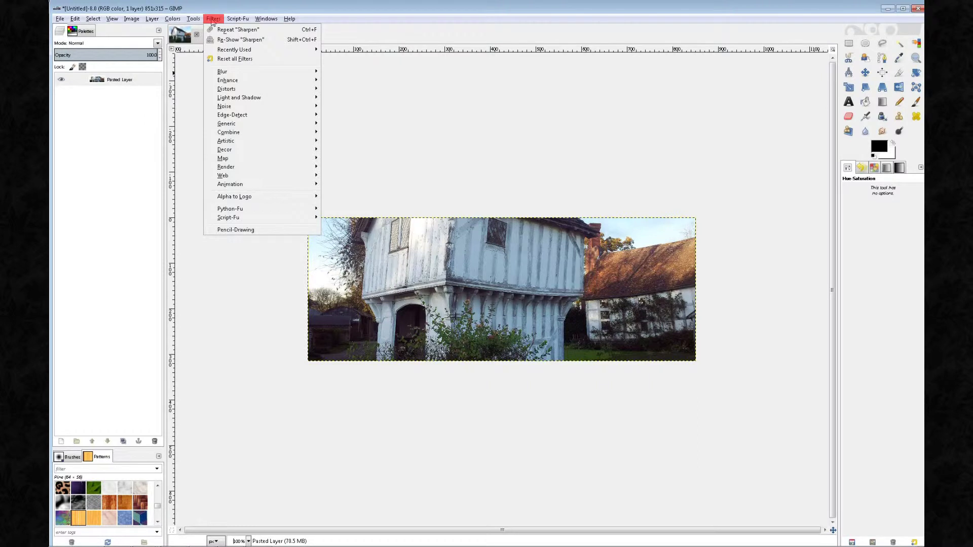
{"action": "key", "text": "h"}
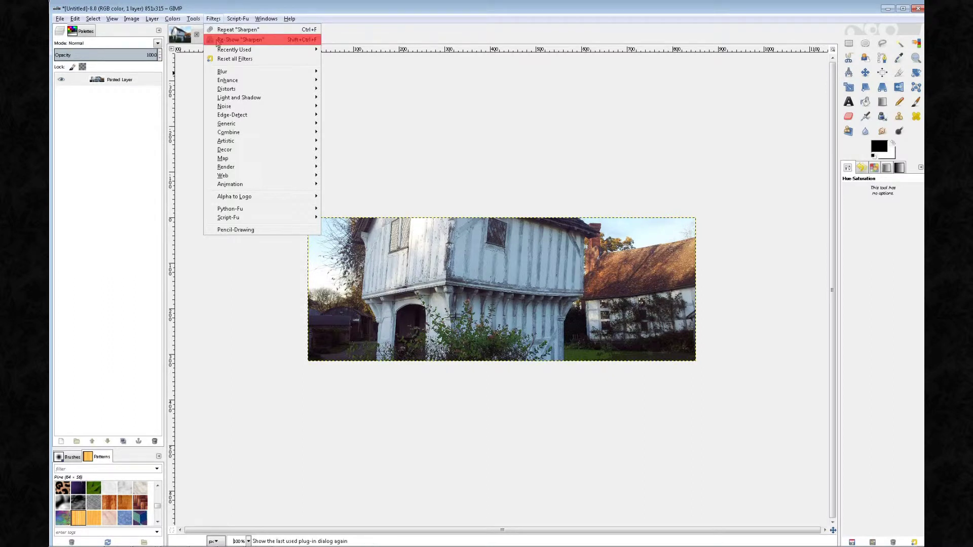
{"action": "left_click", "coordinate": [233, 40]}
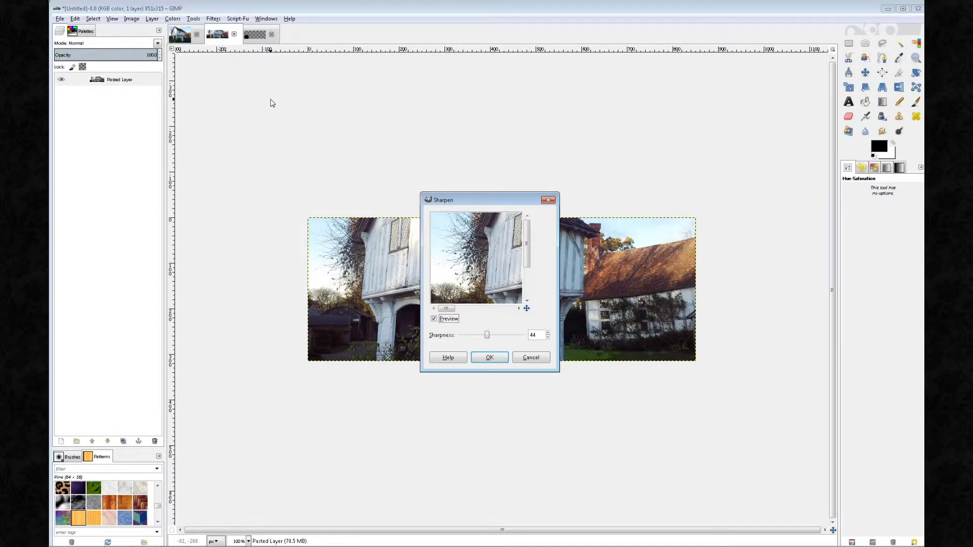
{"action": "mouse_move", "coordinate": [487, 336]}
{"action": "left_mouse_down"}
{"action": "mouse_move", "coordinate": [444, 337]}
{"action": "mouse_move", "coordinate": [470, 340]}
{"action": "left_mouse_up"}
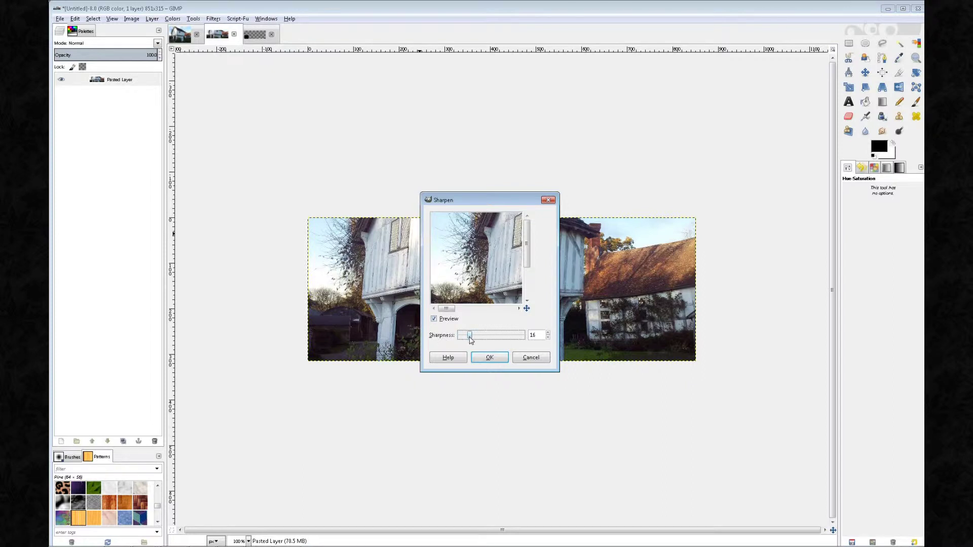
{"action": "left_click", "coordinate": [483, 359]}
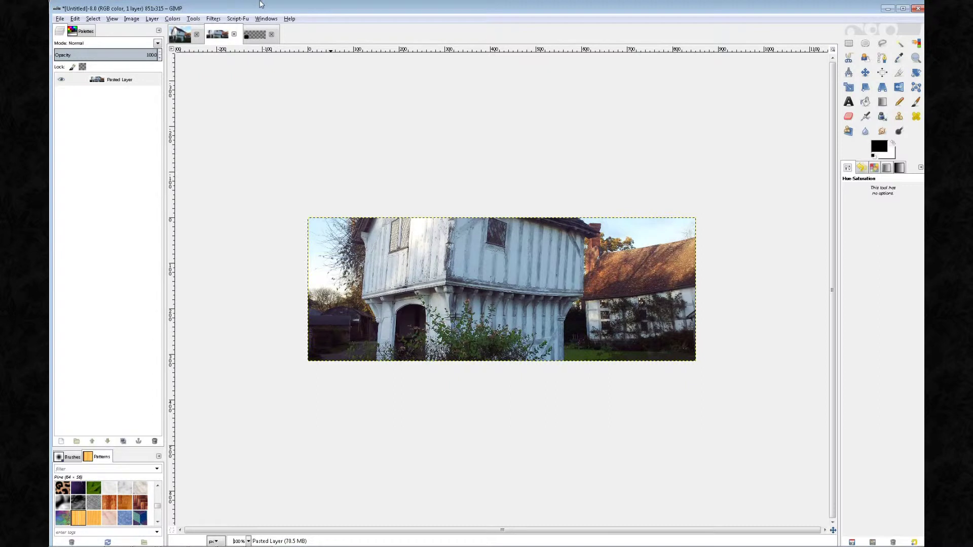
Step: Adjust the house image's Brightness-Contrast, setting brightness to -23 and contrast to -1
{"action": "left_click", "coordinate": [173, 19]}
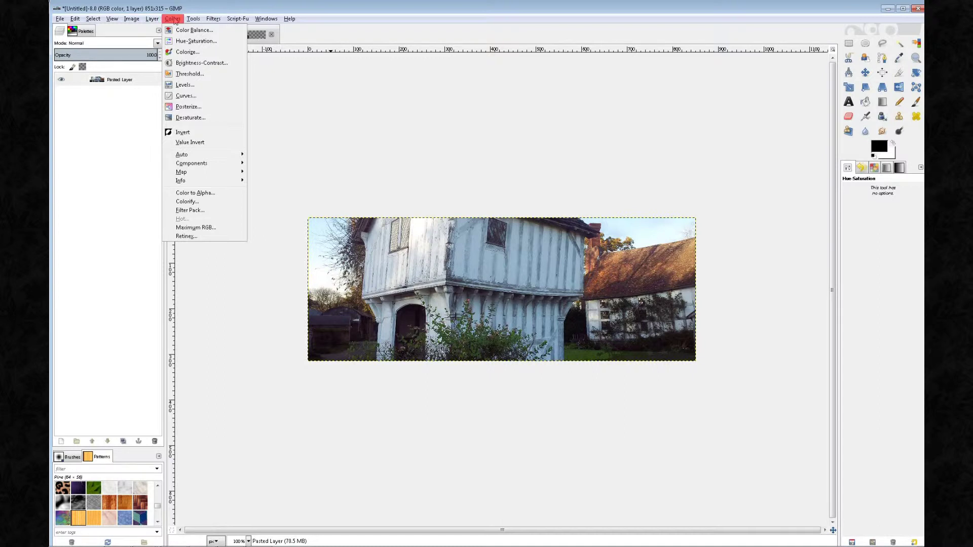
{"action": "left_click", "coordinate": [179, 65]}
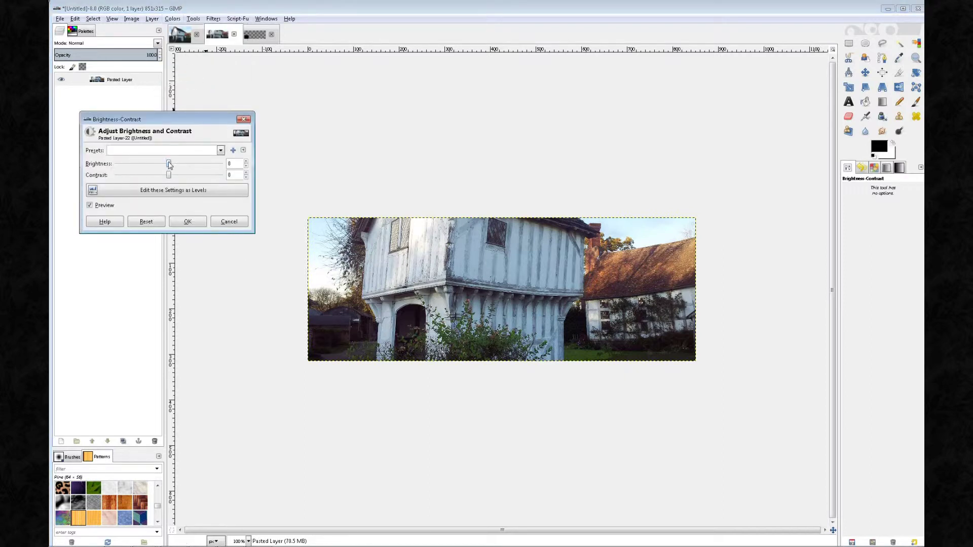
{"action": "left_click_drag", "start_coordinate": [169, 164], "coordinate": [169, 175]}
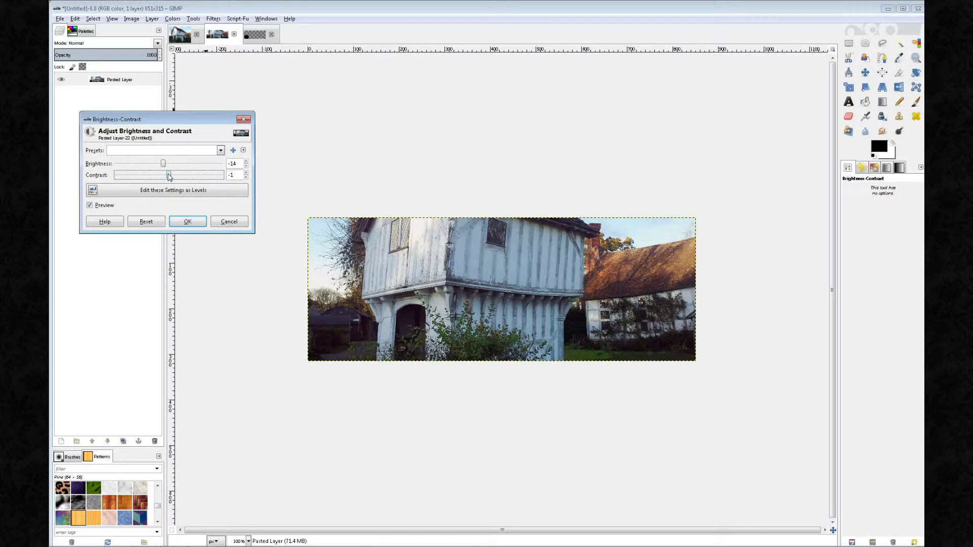
{"action": "left_click_drag", "start_coordinate": [164, 165], "coordinate": [159, 166]}
{"action": "left_click_drag", "start_coordinate": [158, 164], "coordinate": [160, 165]}
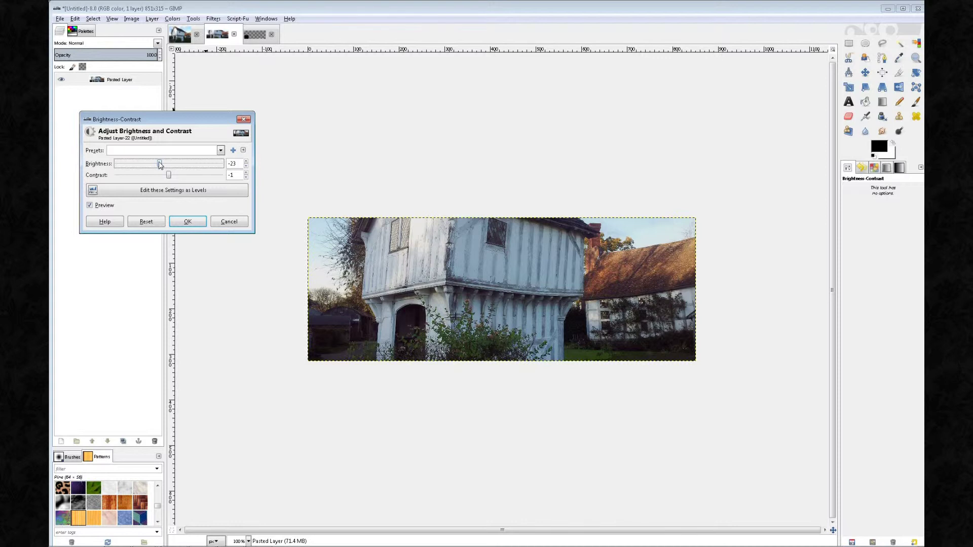
{"action": "left_click", "coordinate": [188, 221]}
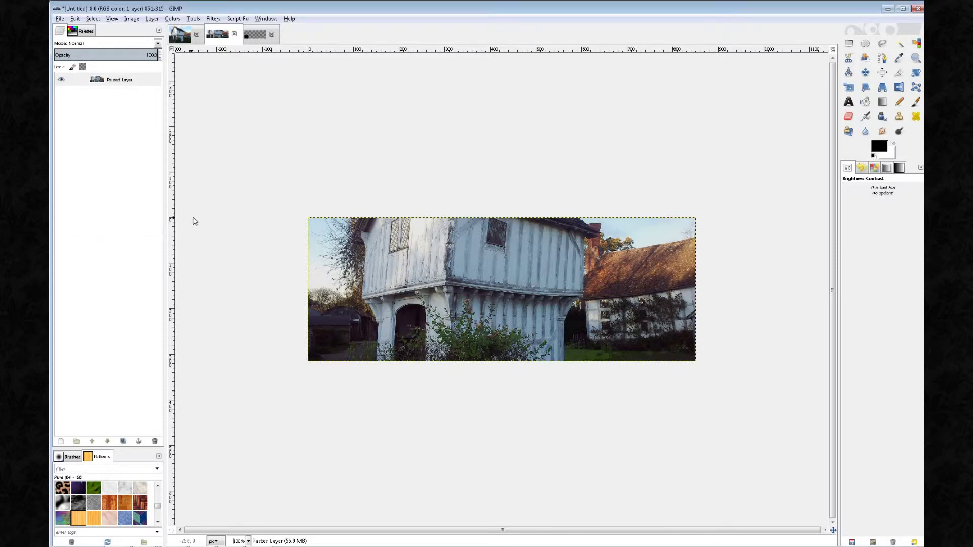
Step: Select and copy the entire Template - Copy (5) image
{"action": "left_click", "coordinate": [247, 36]}
{"action": "key", "text": "ctrl+a"}
{"action": "left_click", "coordinate": [74, 18]}
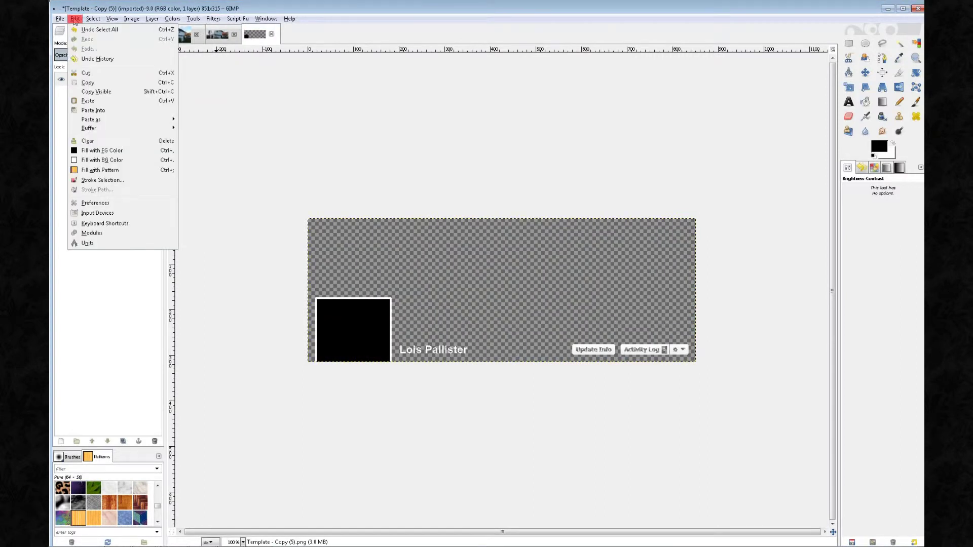
{"action": "left_click", "coordinate": [84, 83]}
Step: Paste the copied template over the house image and turn the floating selection into a new layer
{"action": "left_click", "coordinate": [225, 37]}
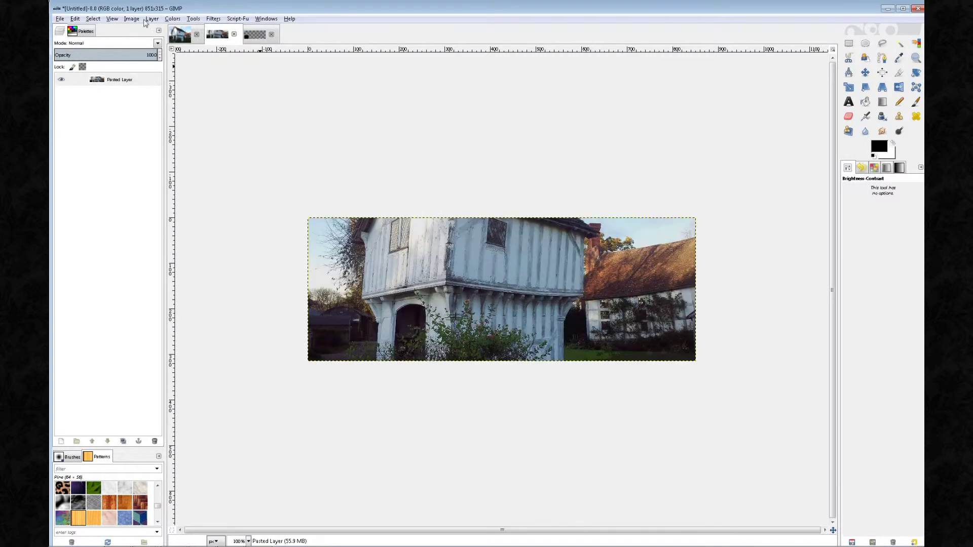
{"action": "left_click", "coordinate": [76, 19]}
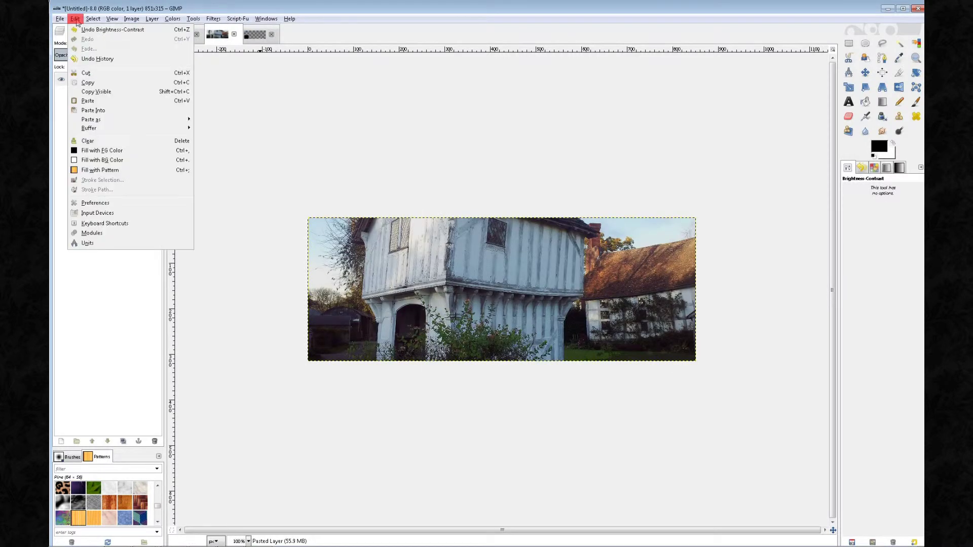
{"action": "left_click", "coordinate": [84, 101]}
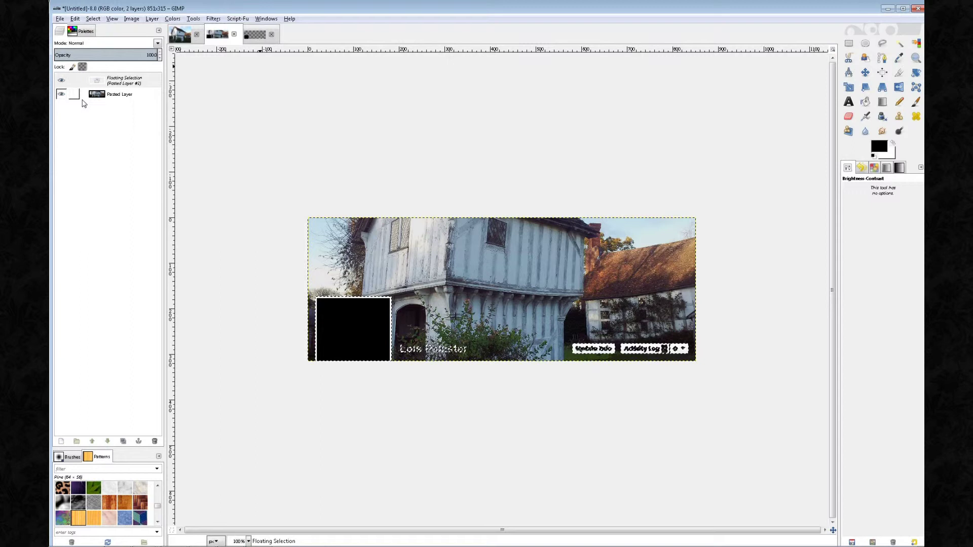
{"action": "right_click", "coordinate": [122, 82]}
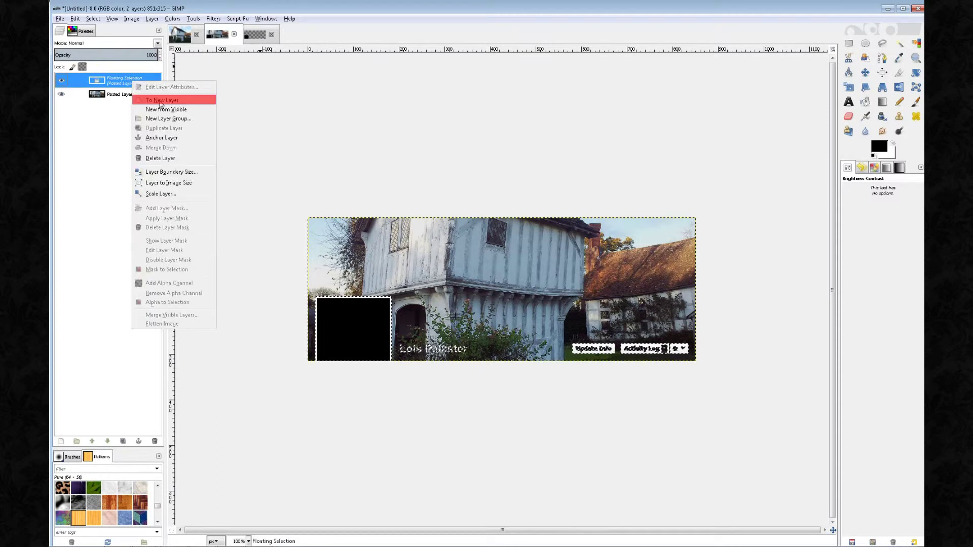
{"action": "left_click", "coordinate": [160, 100]}
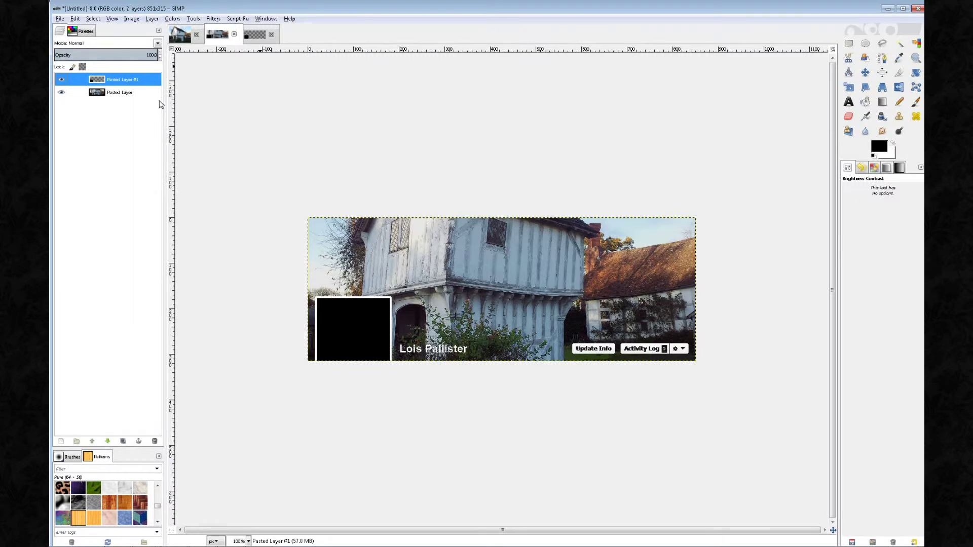